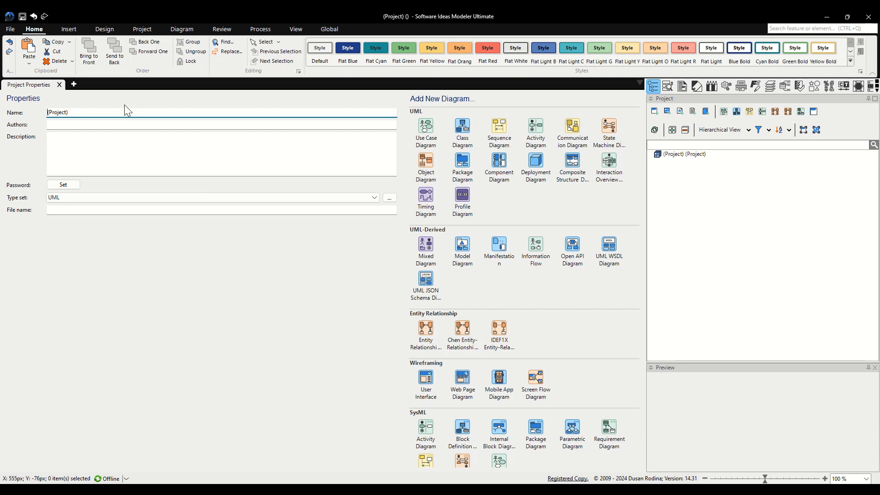
Open the custom diagram manager and start a new custom diagram definition
click(252, 29)
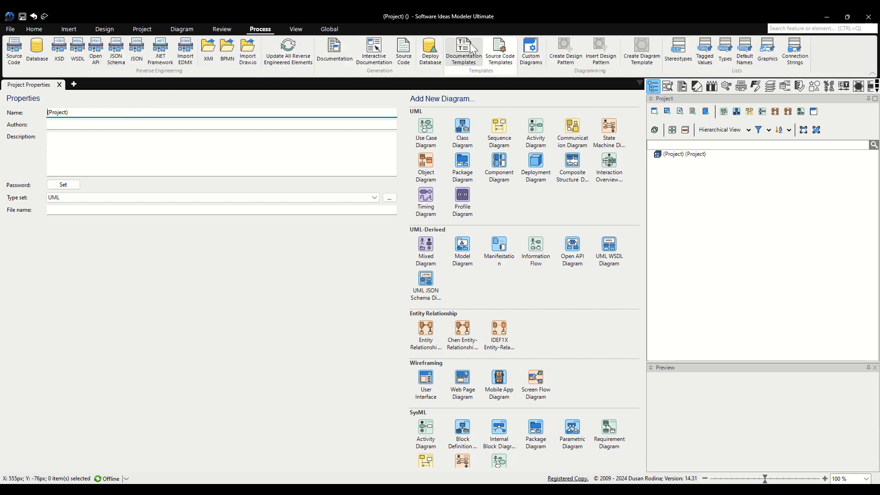
click(530, 61)
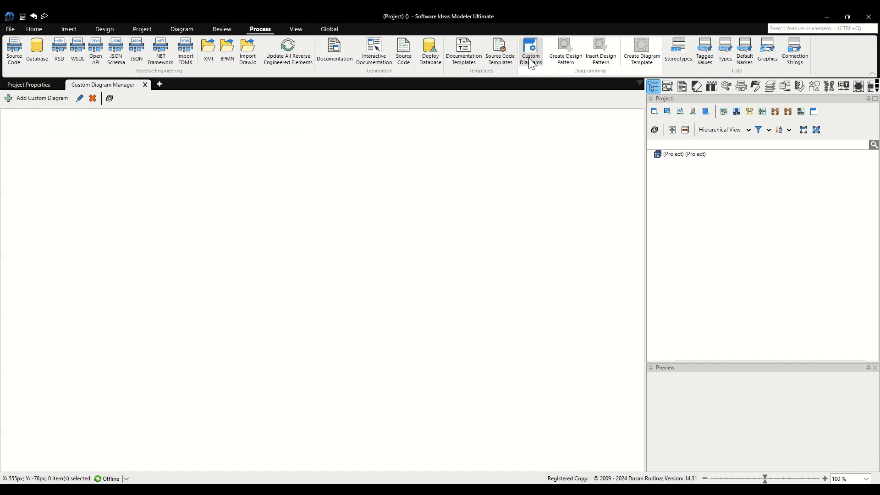
click(22, 103)
click(82, 131)
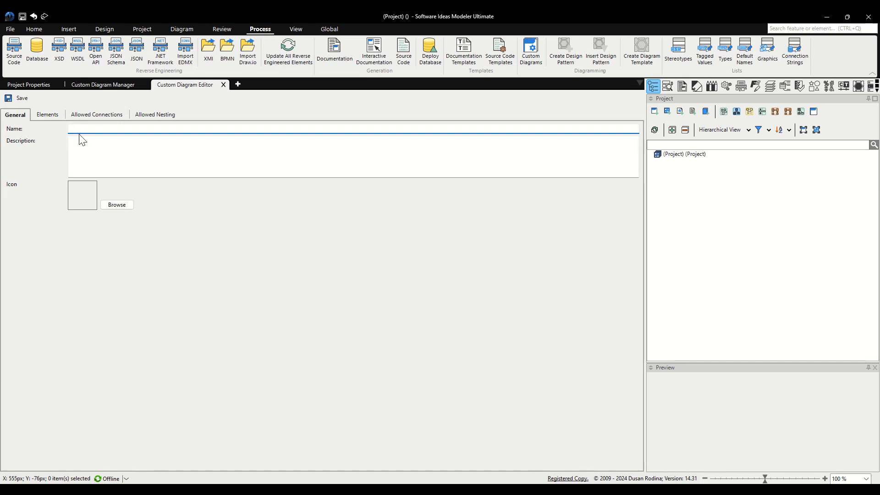
Name the custom diagram "Cloud Service Diagram" and enter "Some description" as its description
text(Cloud Service Diagram)
key(Tab)
text(Some desription)
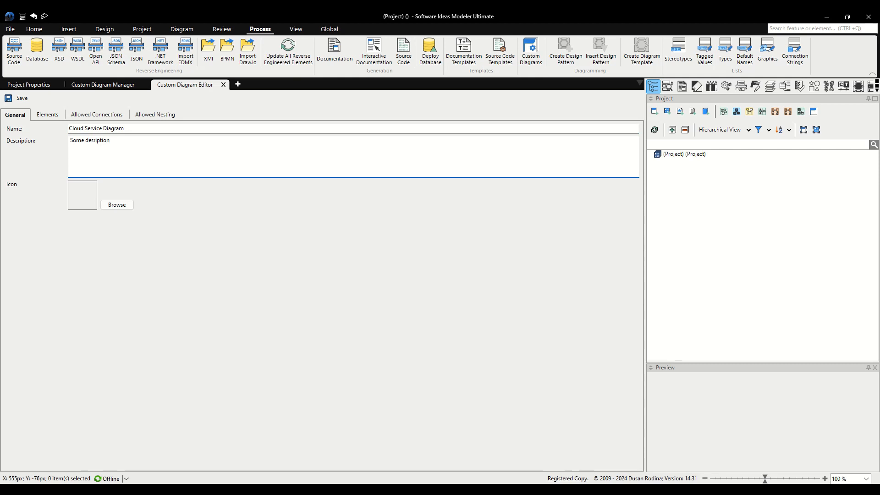
click(91, 141)
text(c)
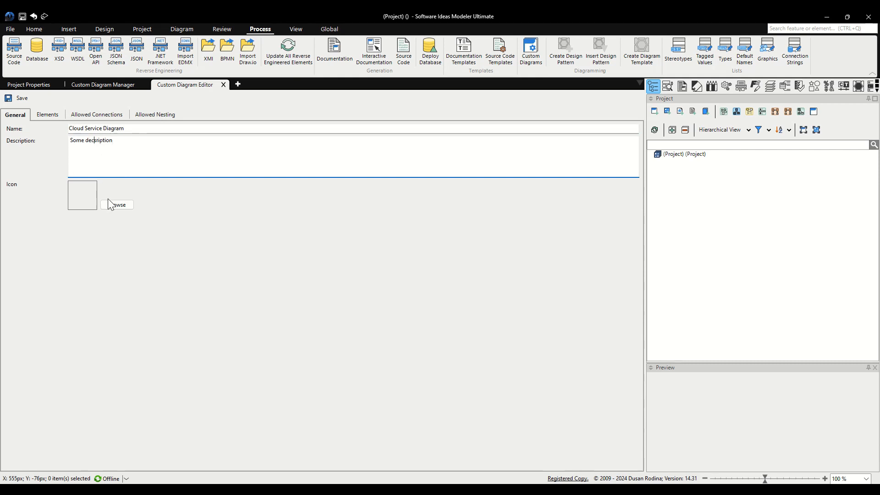
key(BackSpace)
key(Right)
text(c)
Import all icons from the "ai + machine learning" folder as elements of the custom diagram
click(59, 121)
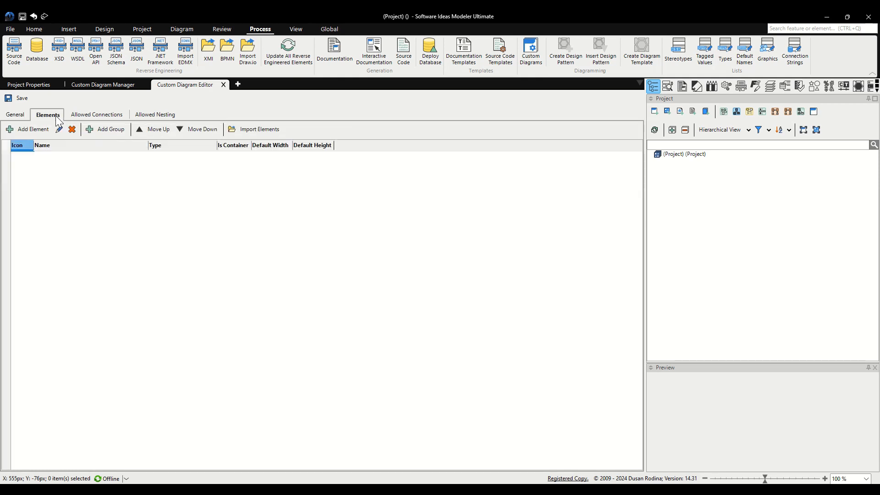
click(265, 133)
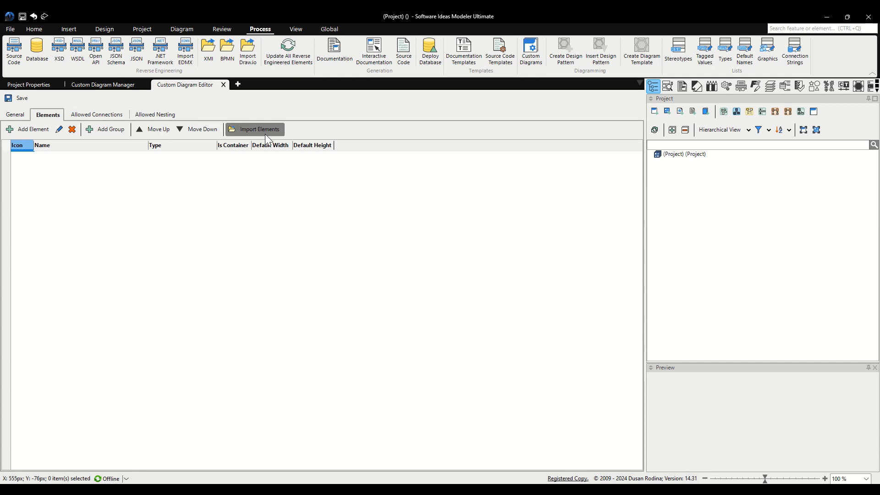
click(253, 115)
click(217, 173)
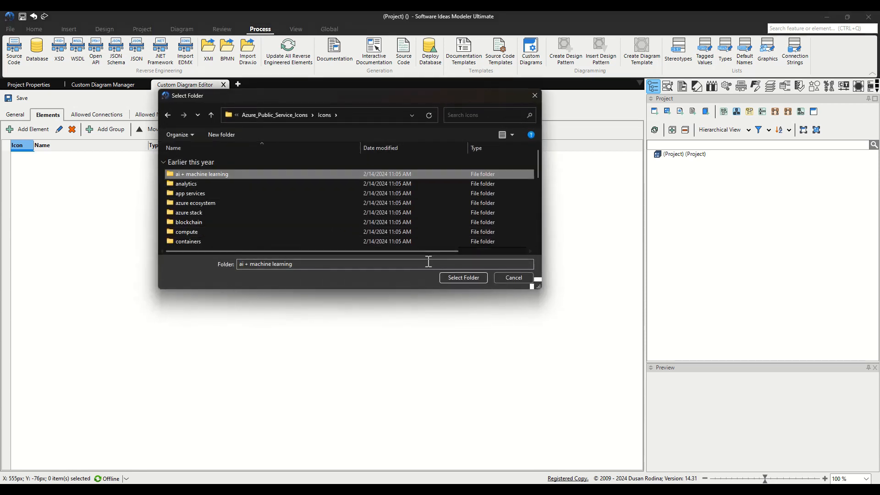
click(447, 277)
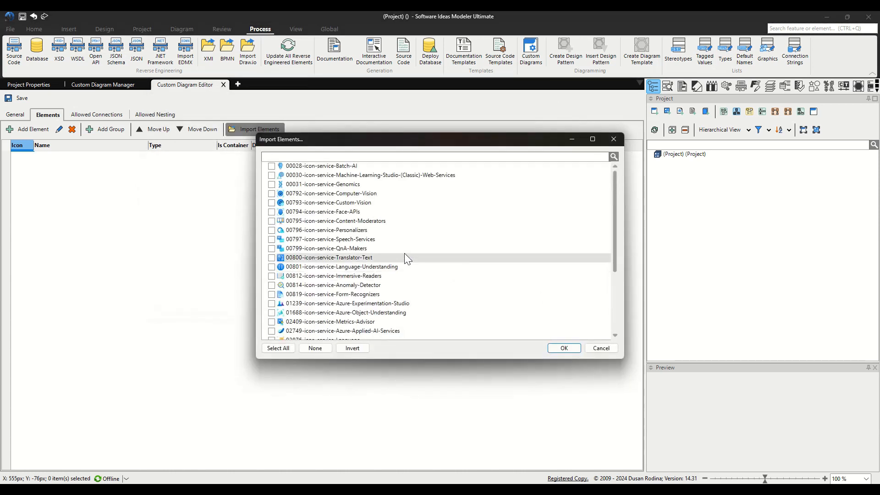
click(570, 350)
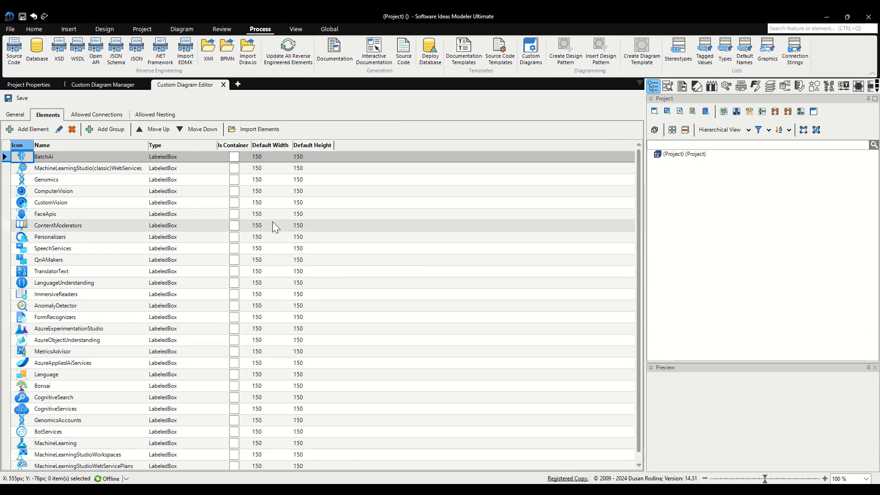
Change the type of the first four elements, BatchAi through ComputerVision, to Box
click(132, 158)
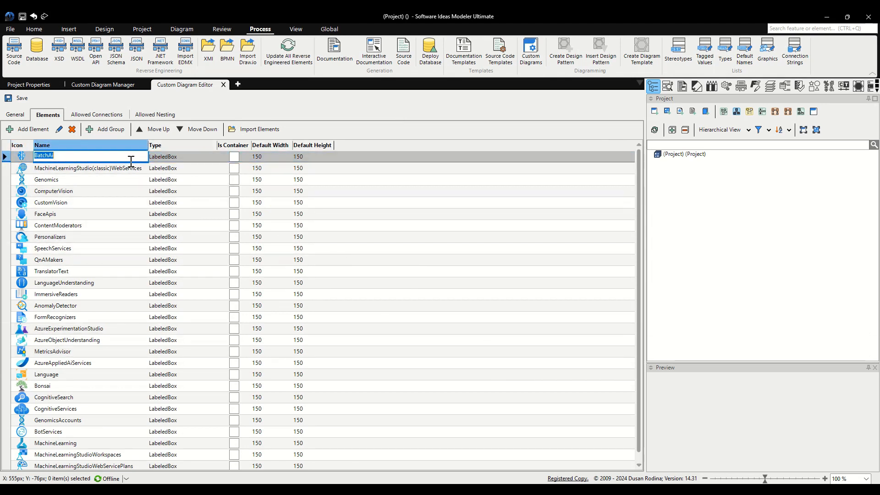
shift+click(133, 189)
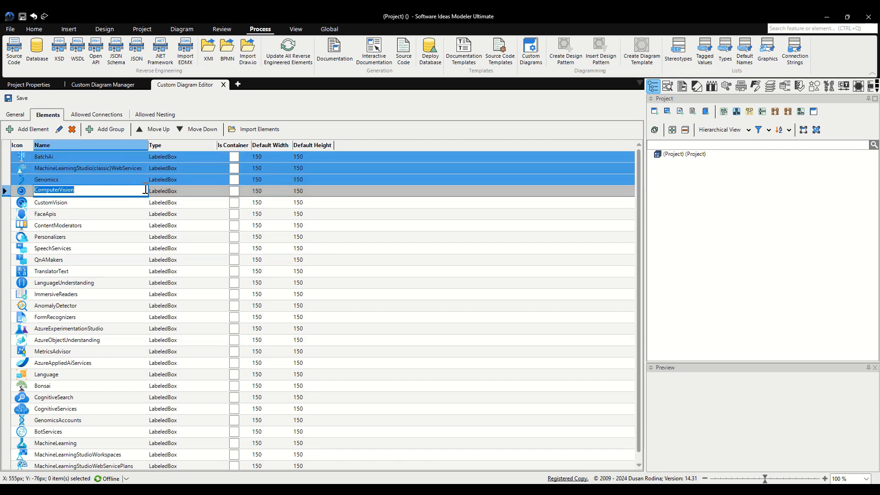
shift+click(223, 192)
click(216, 191)
click(213, 192)
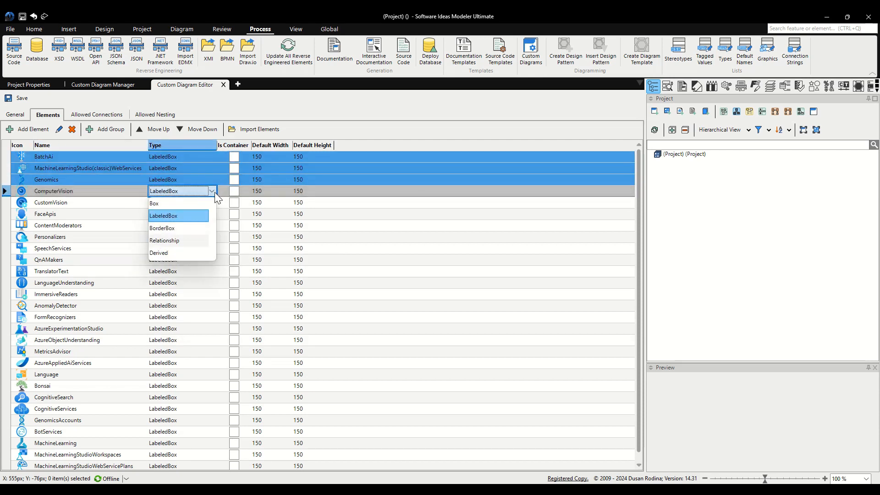
click(203, 204)
click(195, 211)
click(196, 211)
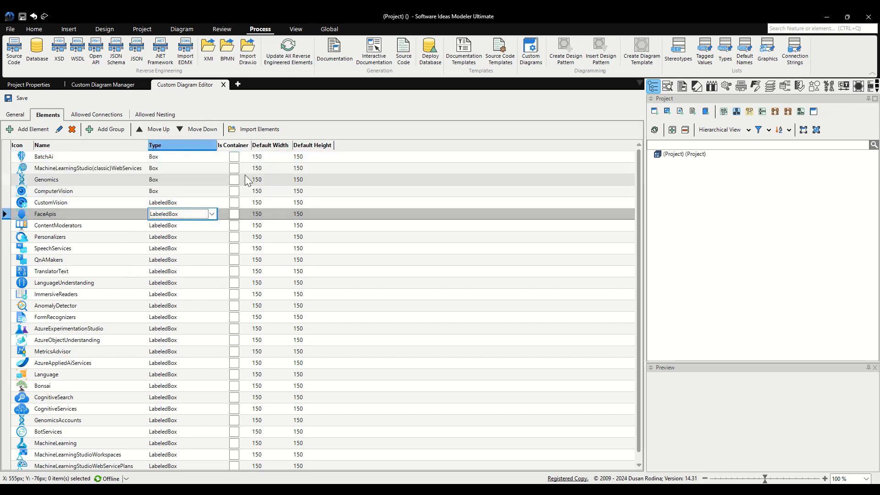
Set the default width and height of BatchAi and MachineLearningStudio(classic)WebServices to 200
drag(116, 161, 119, 169)
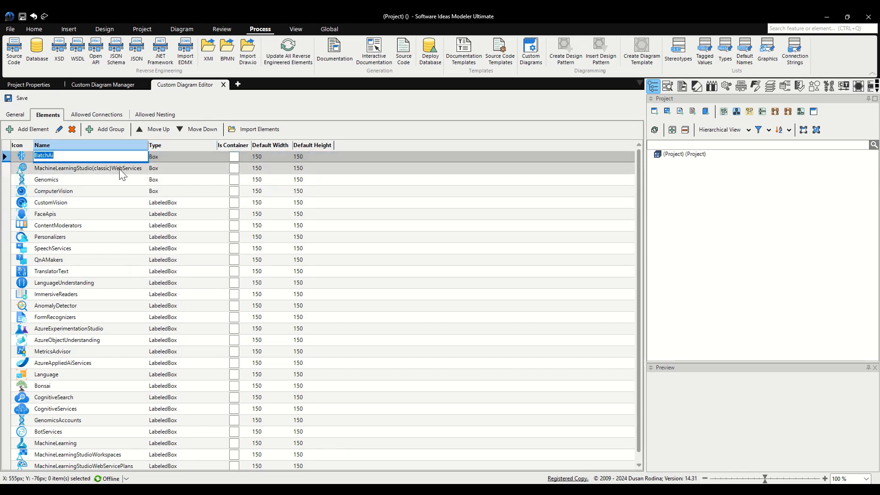
click(264, 168)
text(200)
key(Tab)
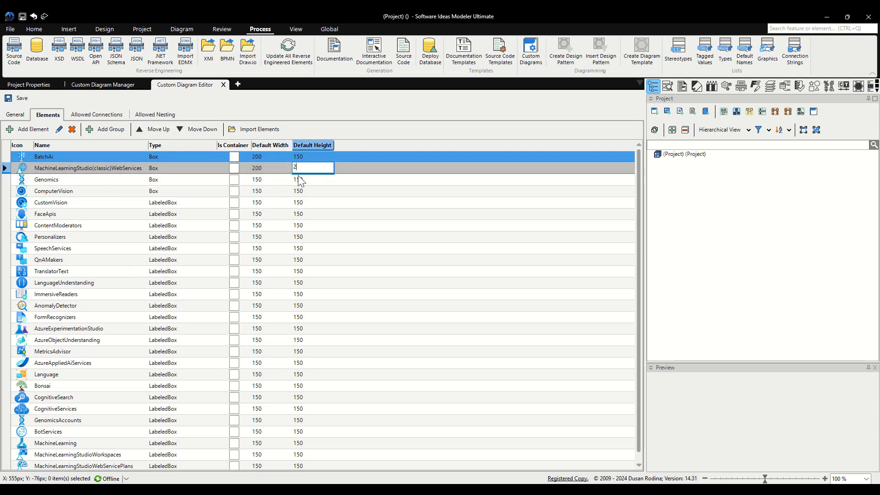
text(200)
key(Return)
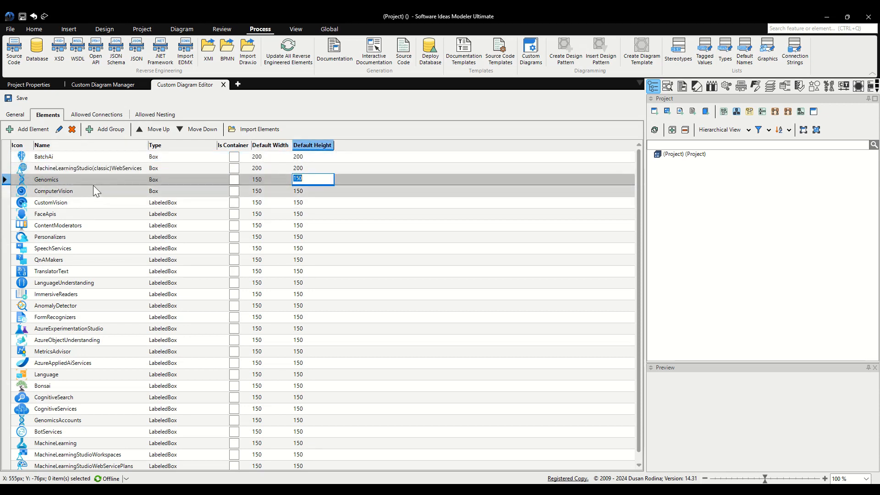
click(55, 153)
right_click(22, 160)
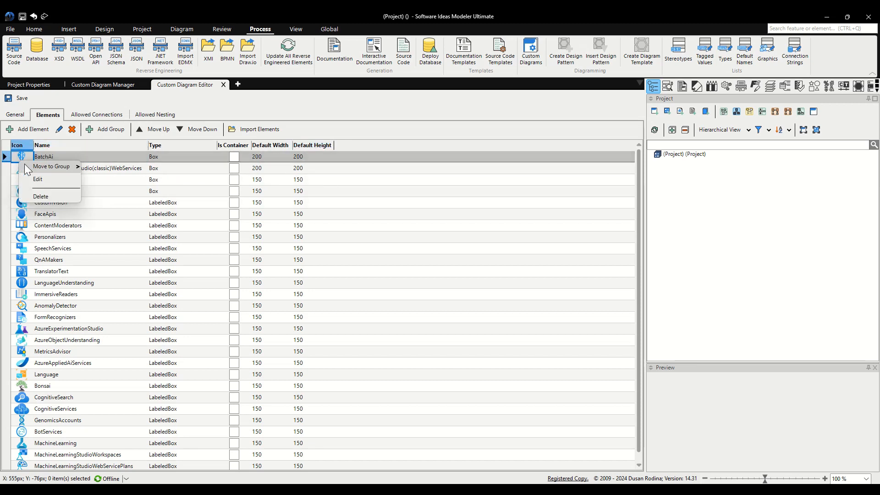
click(109, 152)
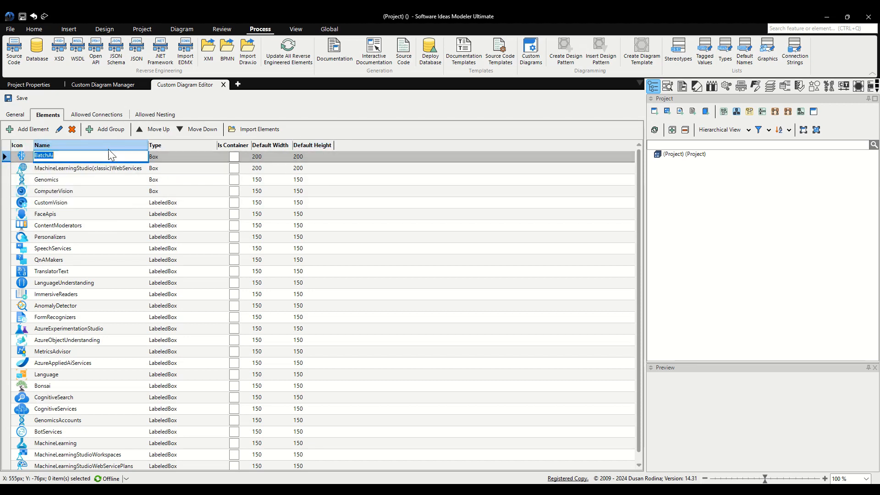
Add a new custom element of the relationship type named "Arrow Connector"
click(32, 130)
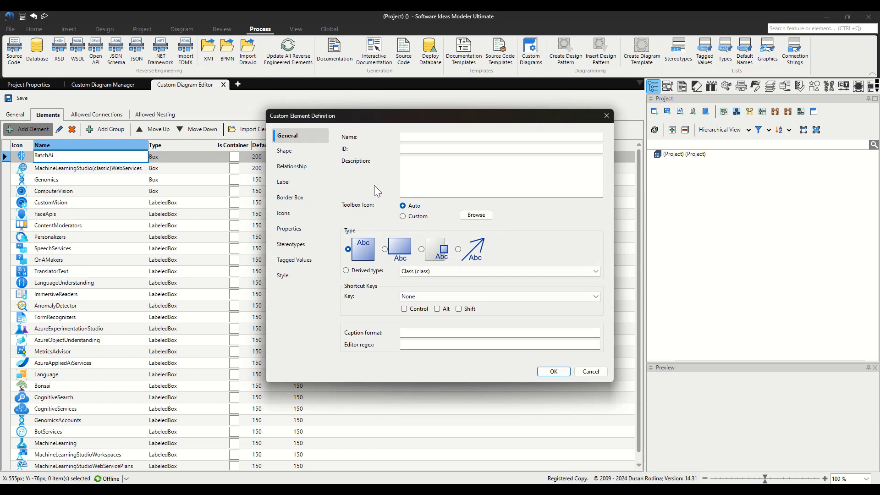
click(461, 249)
click(407, 138)
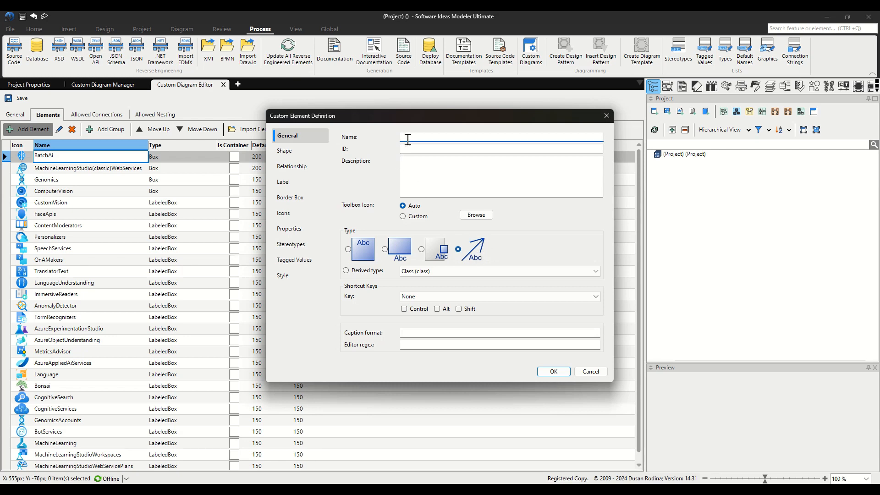
text(Arrow Connector)
Give the Arrow Connector a Filled Triangle end cap with cap size 1.3 and arrow angle 18, and save the element
click(293, 167)
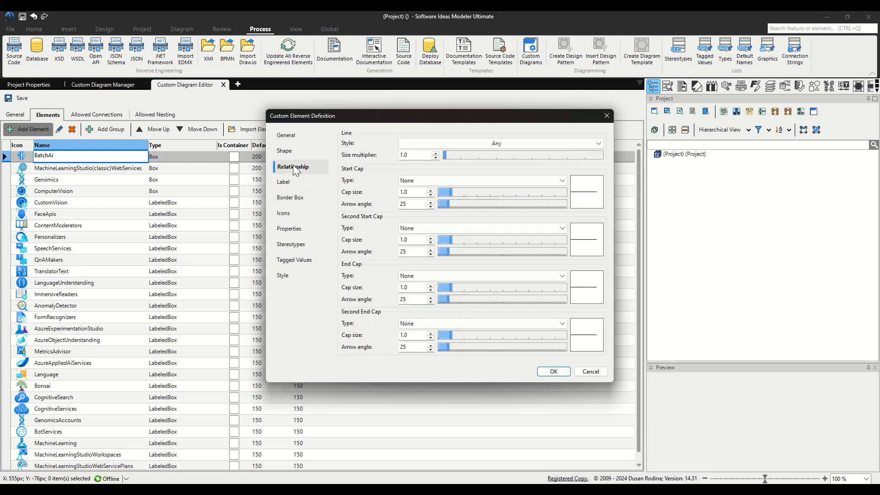
click(466, 278)
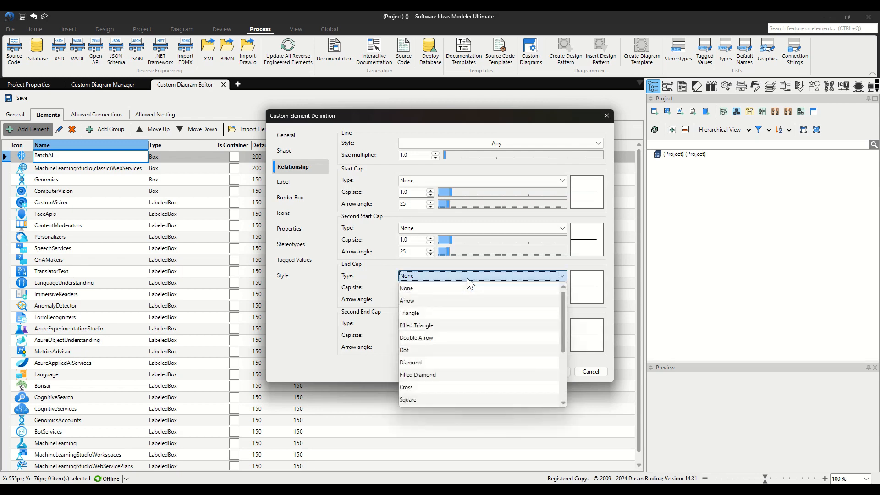
click(435, 325)
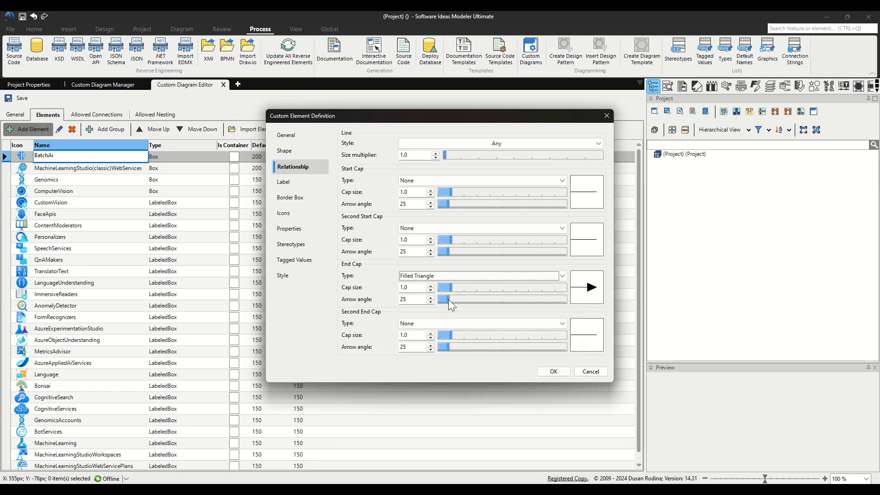
mouse_move(449, 300)
mouse_down()
mouse_move(443, 304)
mouse_move(454, 291)
mouse_move(443, 303)
mouse_up()
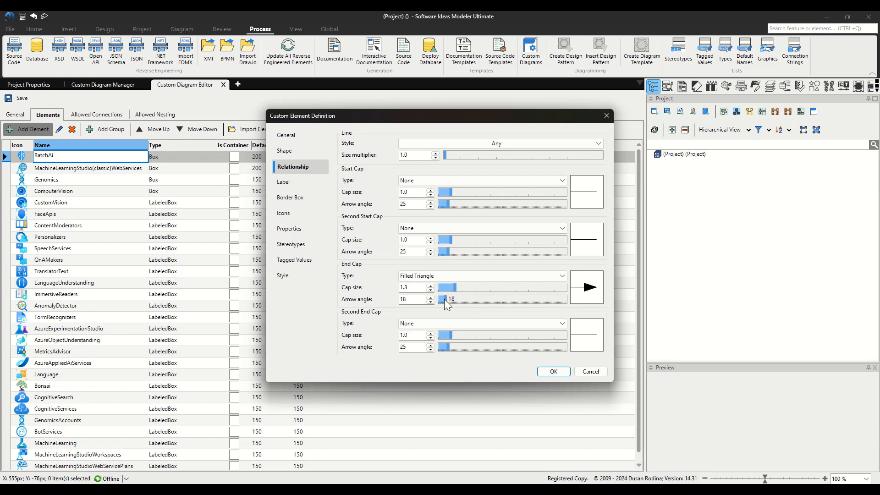
click(560, 375)
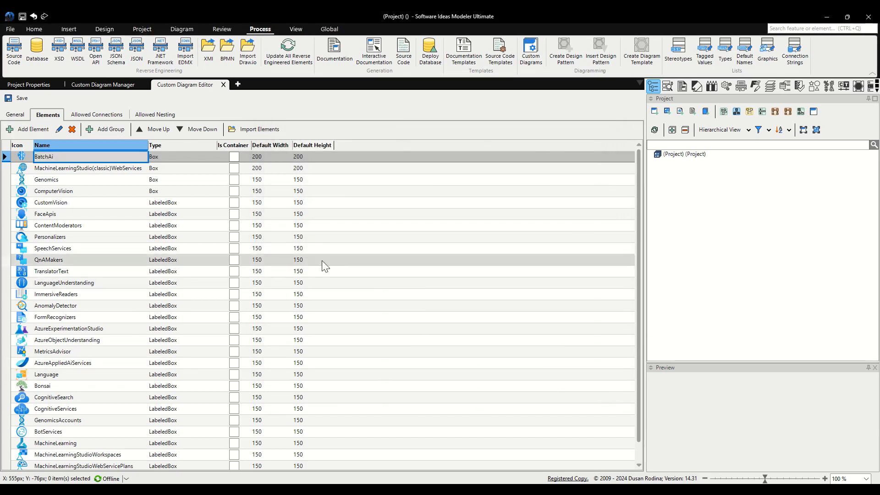
scroll(234, 334, down, 2)
double_click(71, 455)
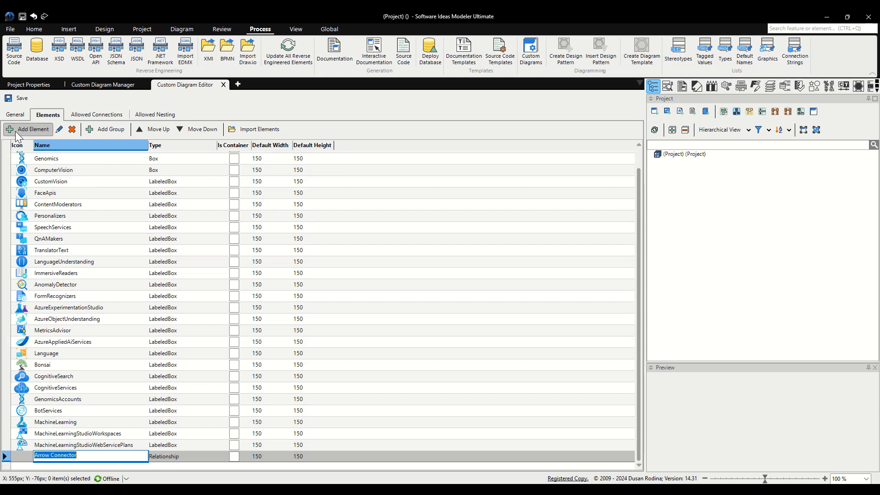
Add another custom element and name it "Process Container"
click(45, 131)
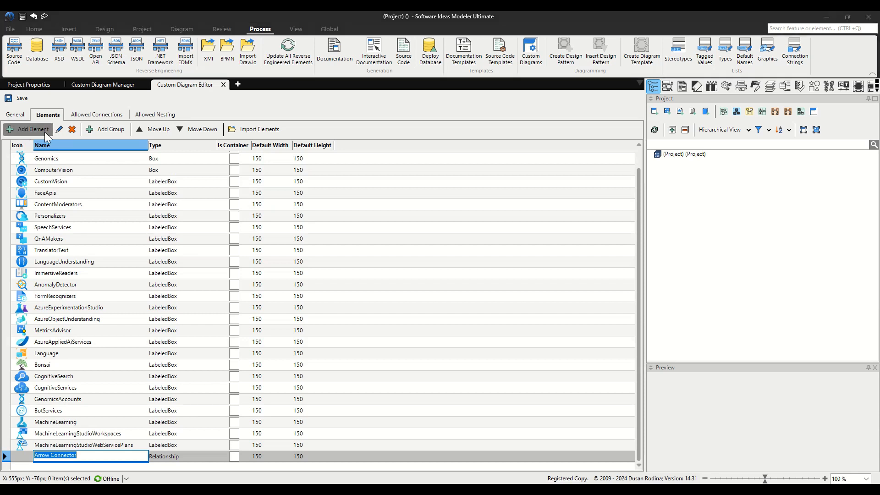
click(458, 140)
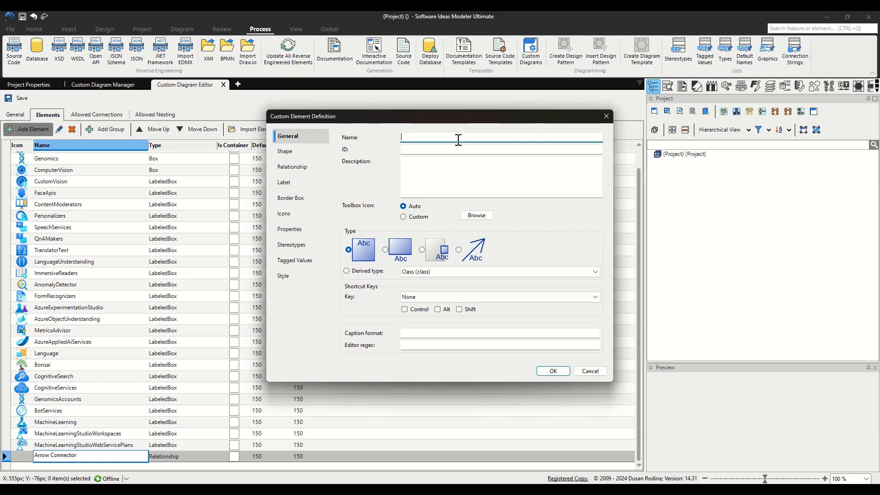
text(Process Container)
Set the Process Container's simple shape to Rounded Rectangle and make the element a container
click(306, 154)
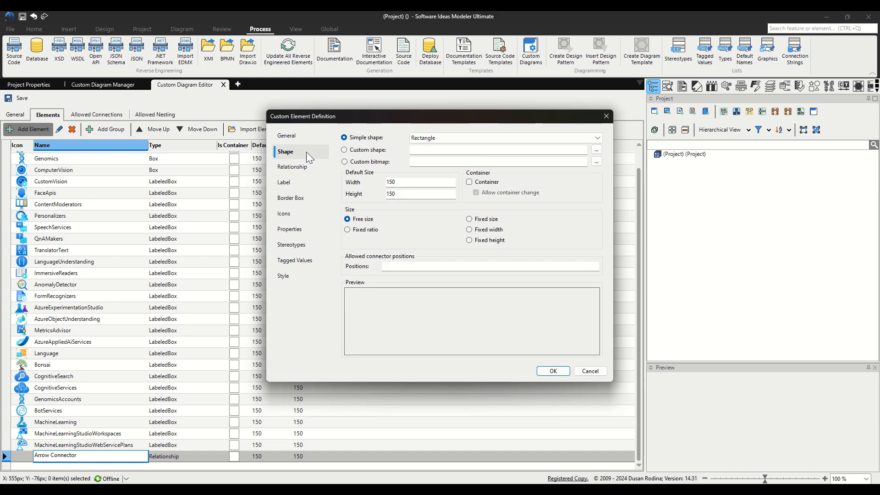
click(470, 138)
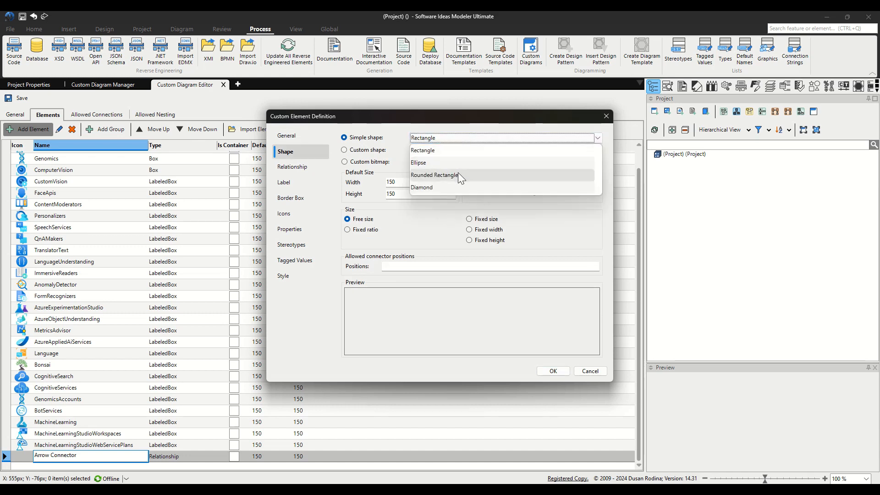
click(458, 173)
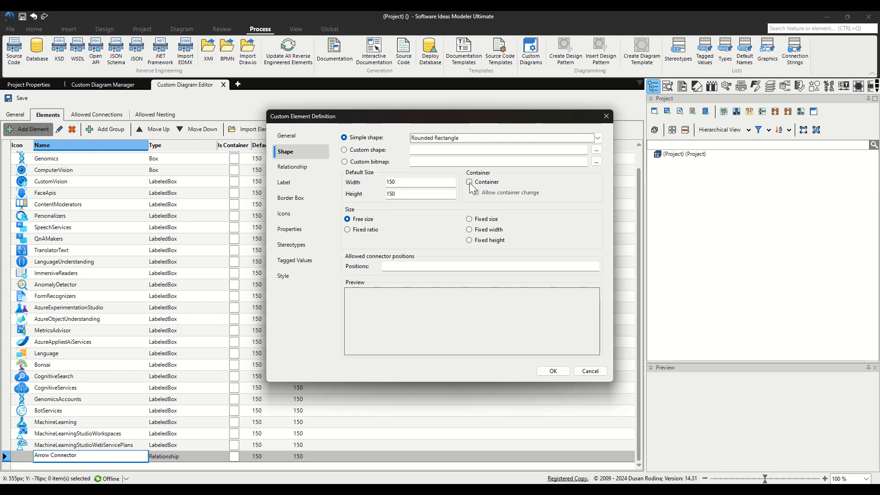
click(469, 182)
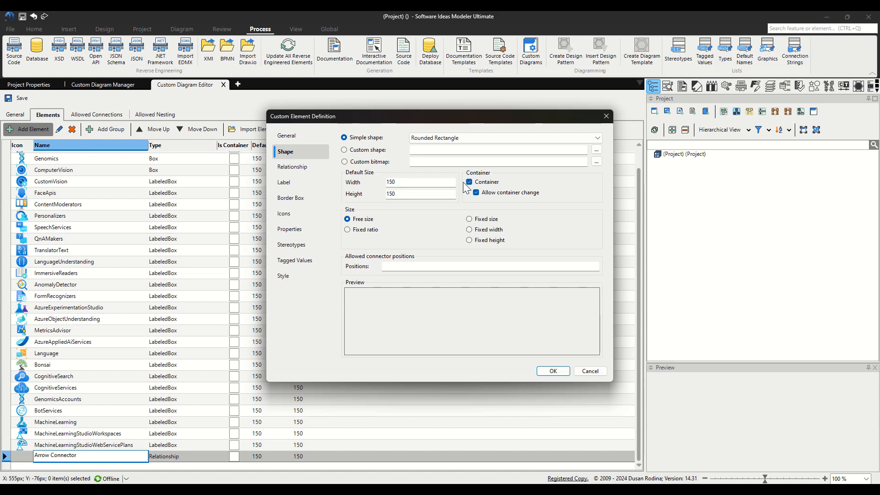
Set the Process Container's default size to 600 wide and 400 high
double_click(438, 183)
text(600)
click(387, 195)
text(400)
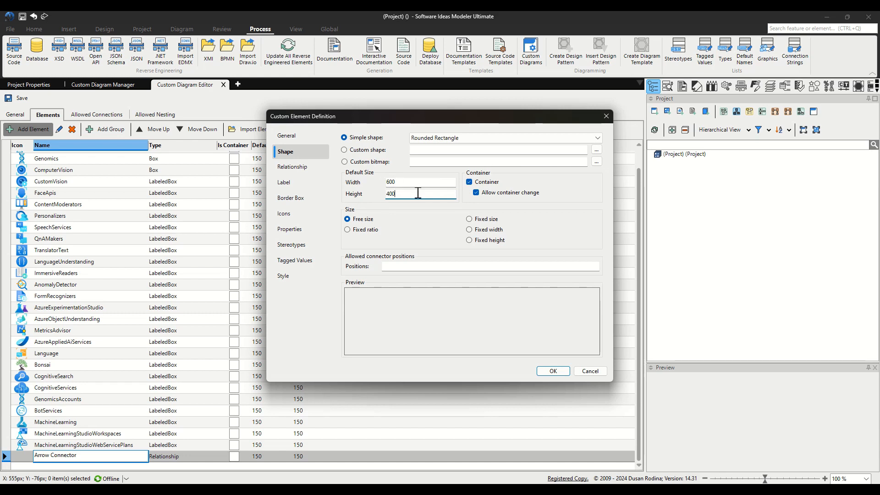
Give the Process Container a custom style with a solid light blue background and a blue border of line width 2, and save the element
click(295, 278)
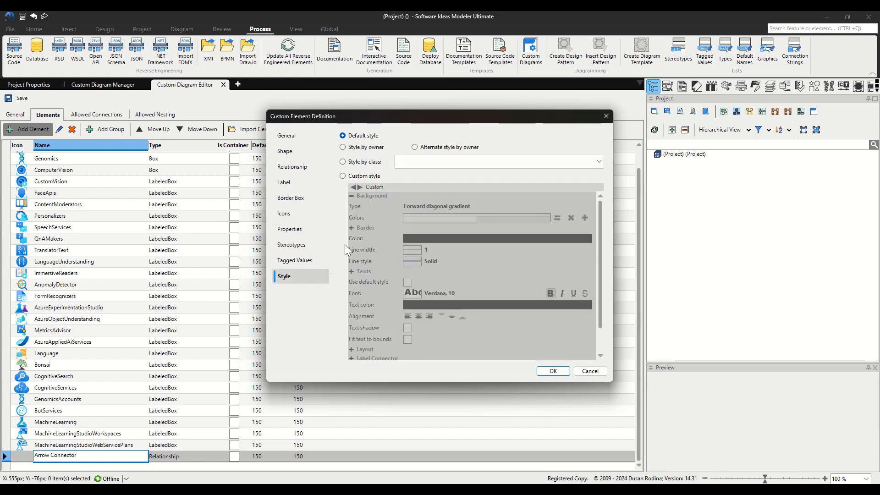
click(373, 176)
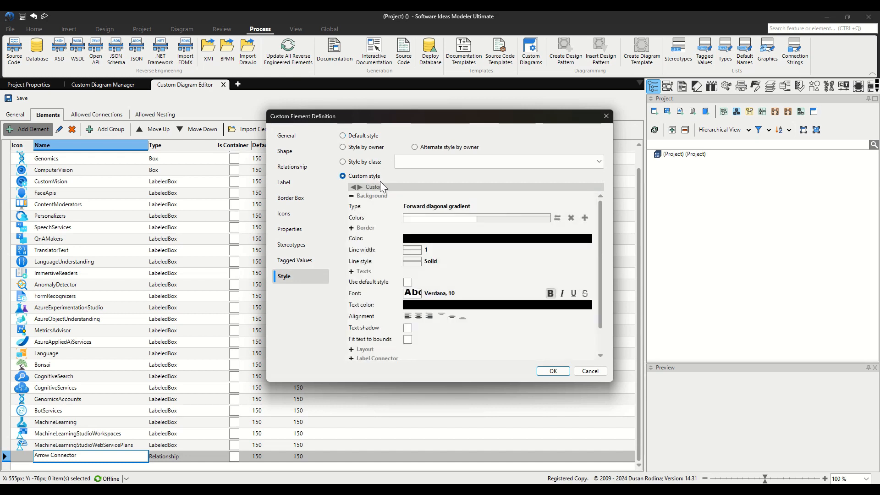
click(418, 208)
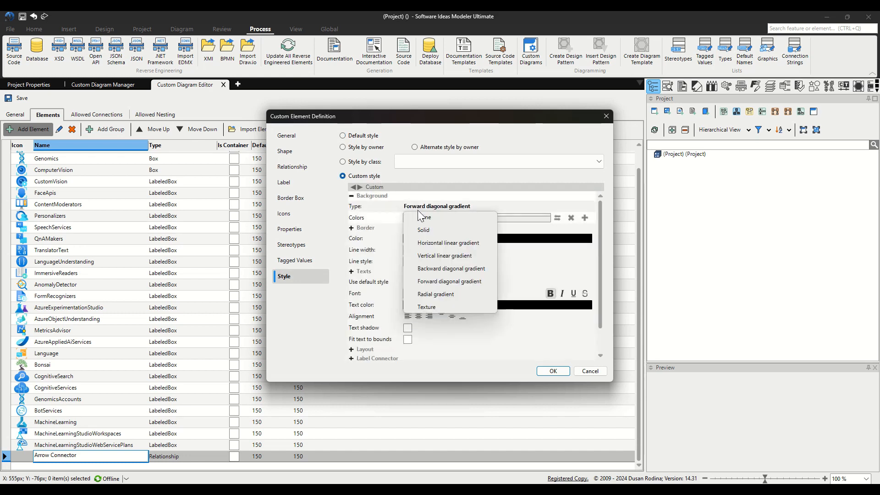
click(419, 225)
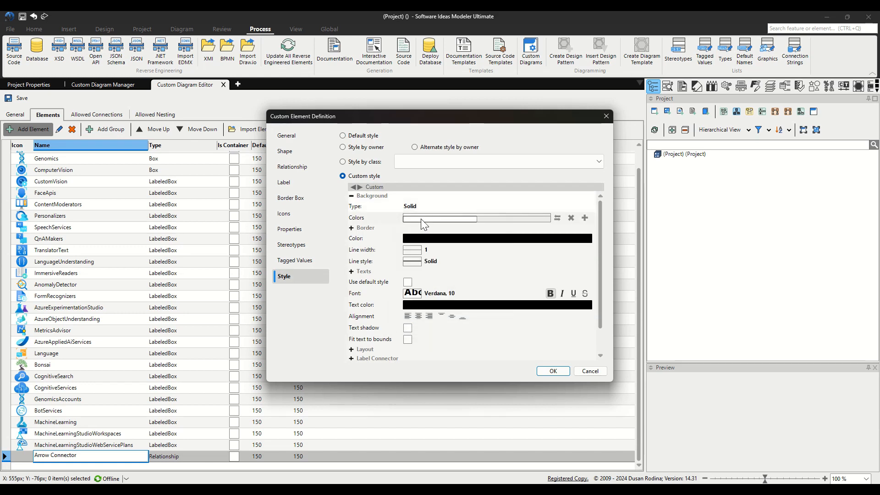
click(420, 220)
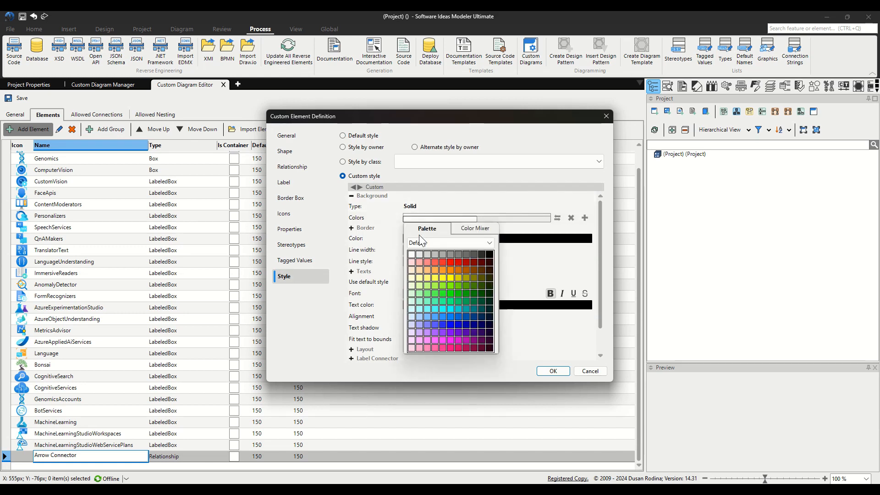
click(418, 317)
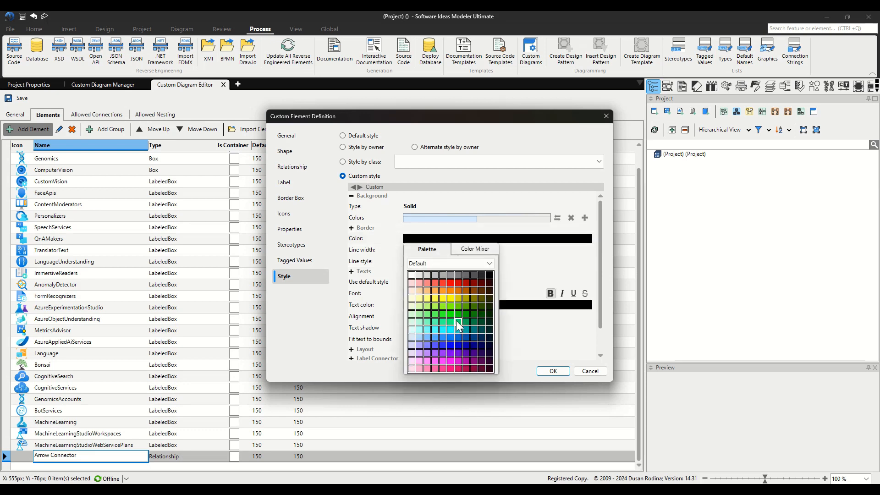
click(458, 337)
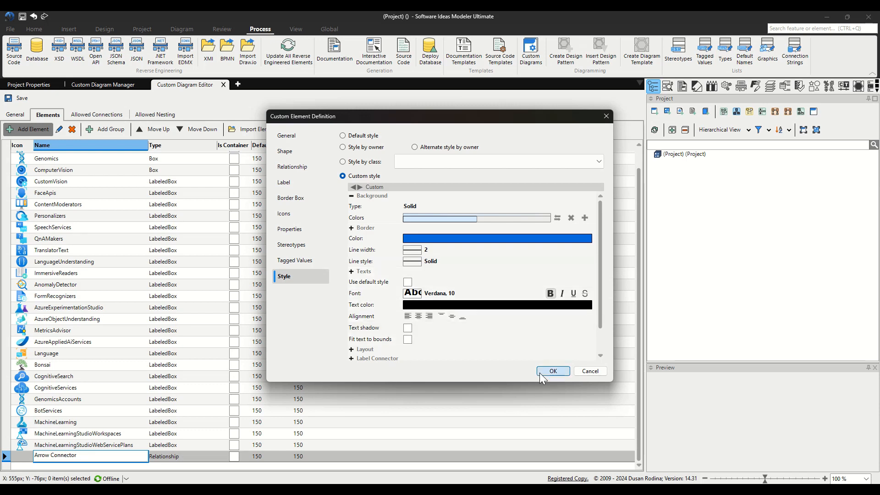
click(553, 371)
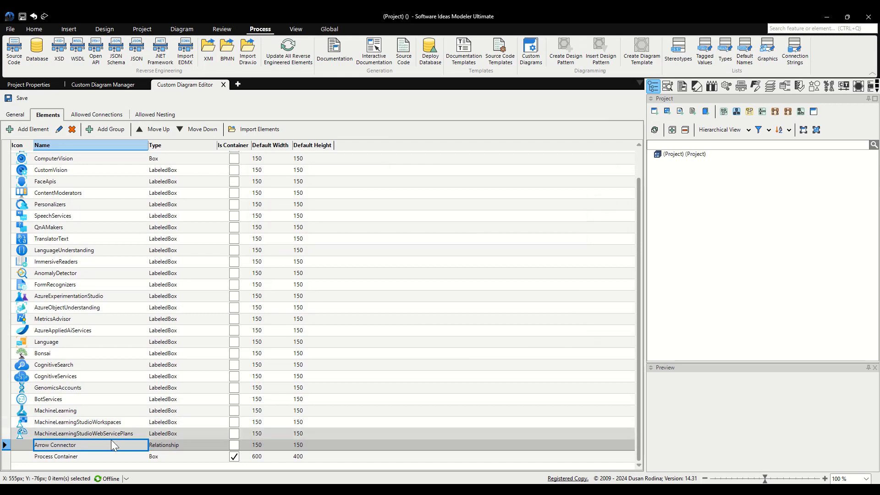
Create a new Cloud Service Diagram in the Model1 folder
click(108, 457)
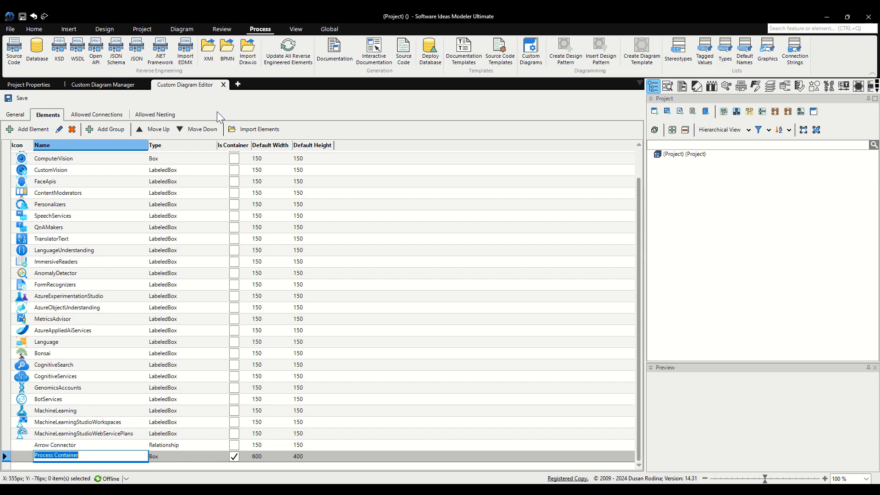
click(238, 85)
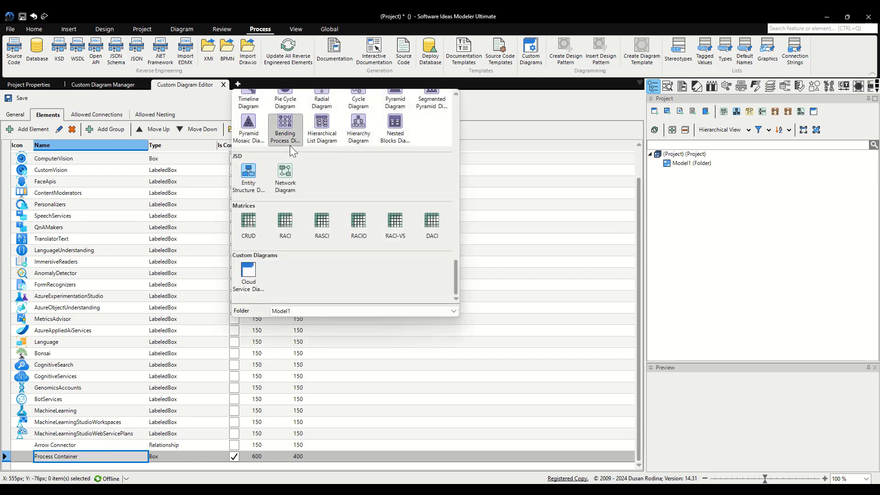
click(260, 279)
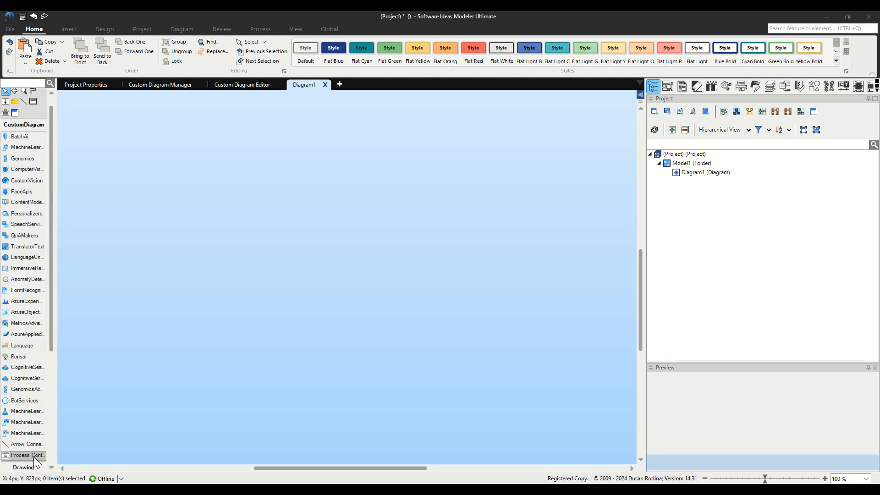
Draw a large Process Container across most of the visible canvas and leave its name empty
click(34, 455)
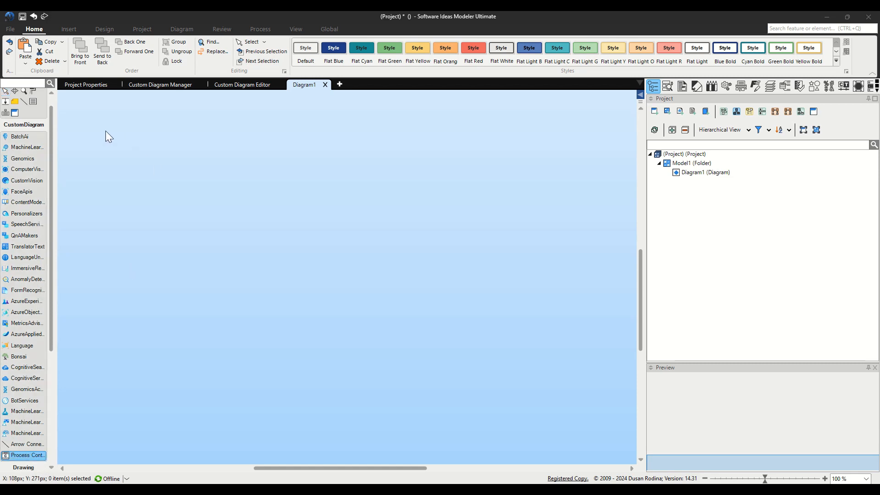
drag(105, 131, 377, 318)
drag(430, 351, 547, 426)
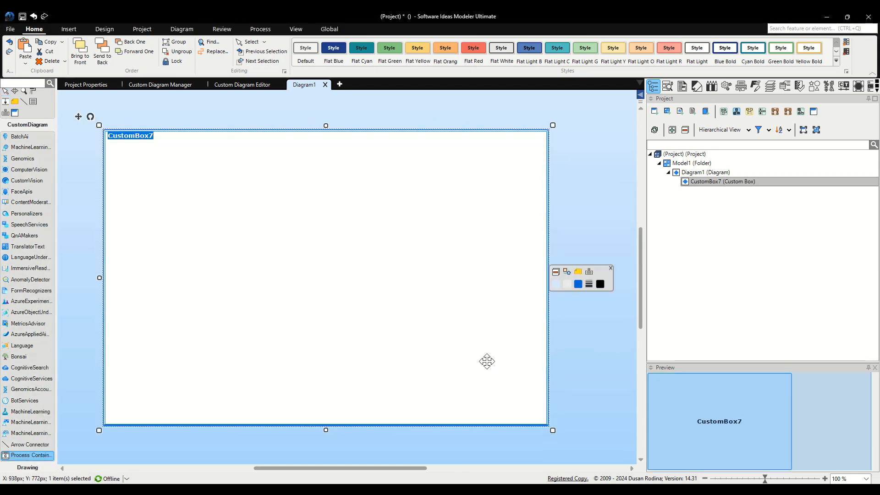
key(Return)
click(575, 244)
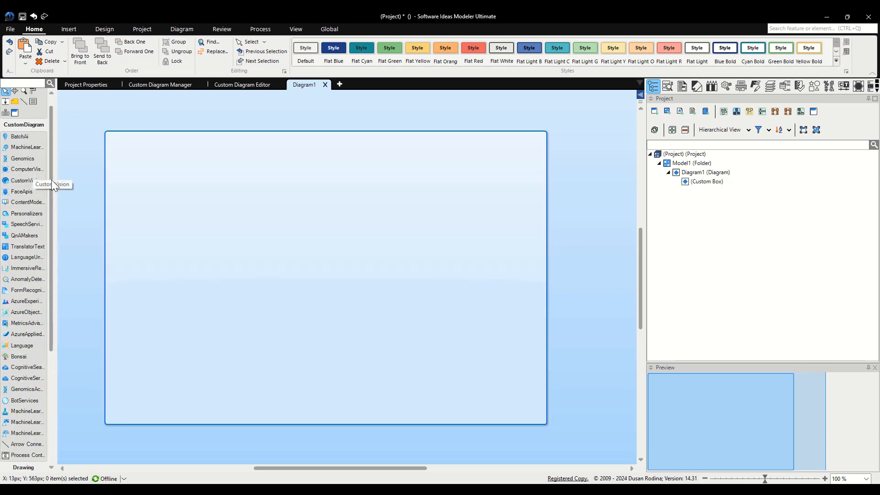
Place Genomics at the container's upper left, Language at its lower left, BatchAi in the middle and Bonsai on the right side
drag(32, 156, 178, 205)
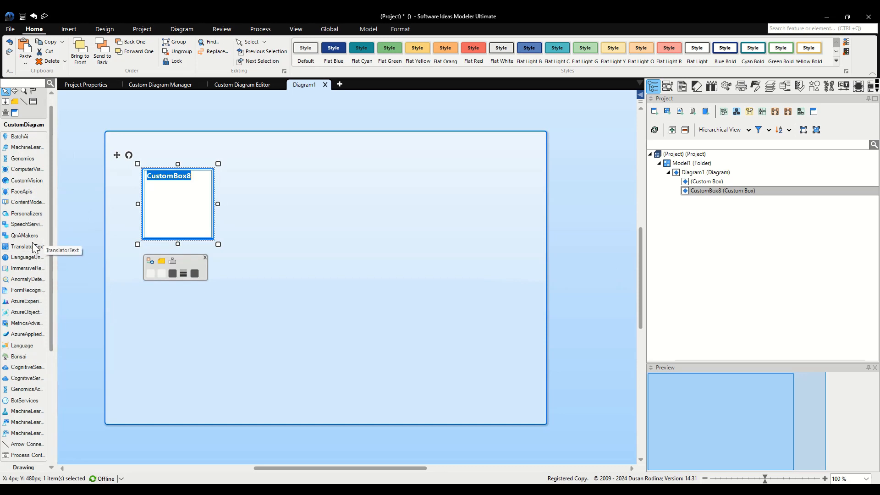
drag(23, 345, 179, 343)
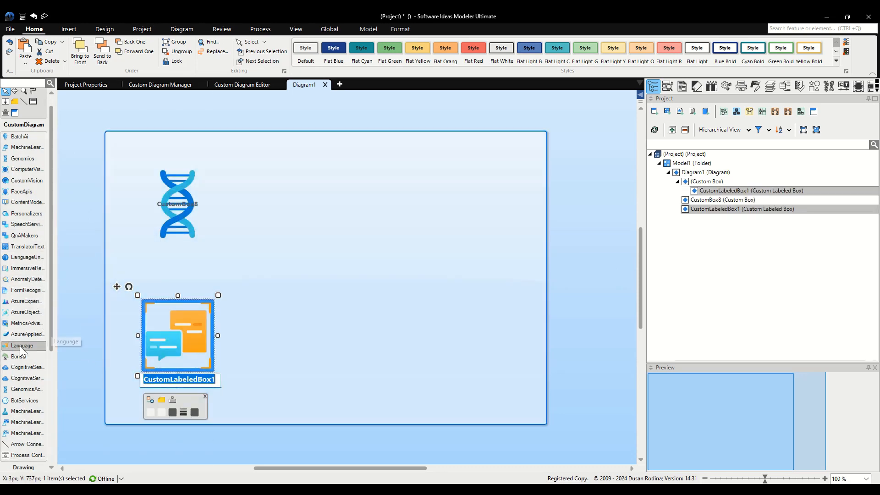
drag(20, 137, 323, 286)
drag(20, 356, 488, 283)
Draw Arrow Connectors from Genomics and from Language to BatchAi, and from BatchAi to Bonsai
click(18, 444)
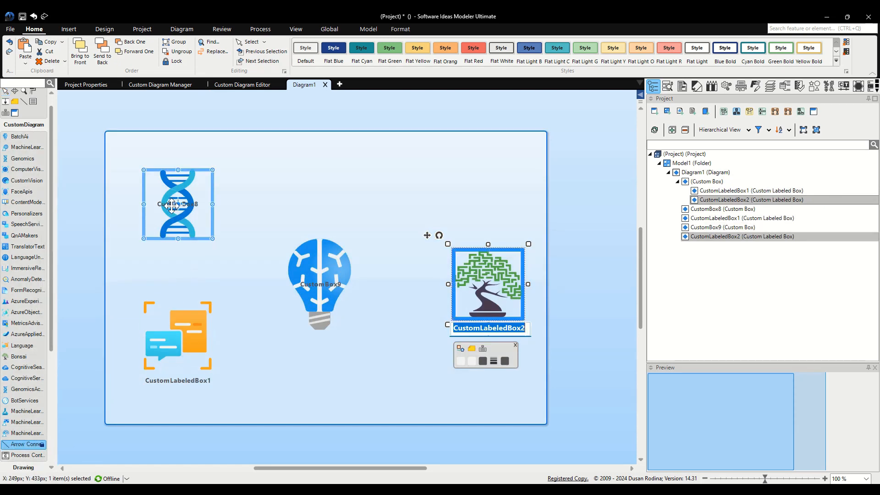
drag(172, 205, 306, 280)
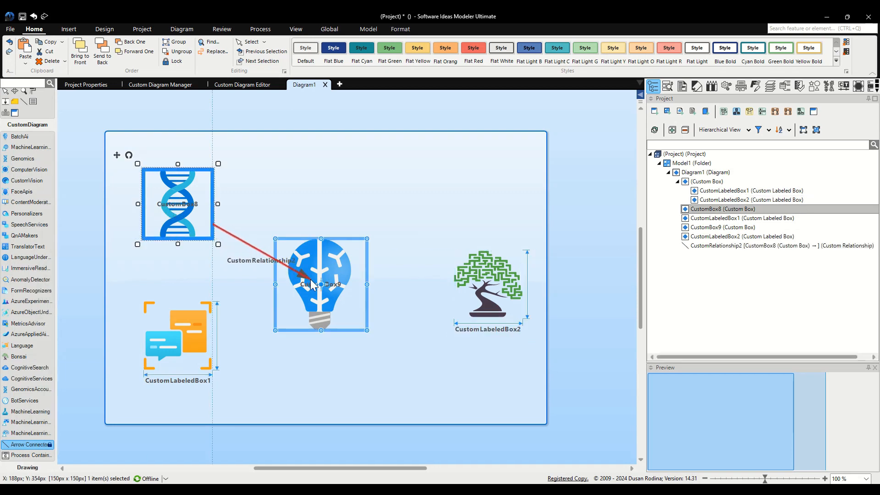
mouse_move(184, 330)
mouse_down()
mouse_move(343, 278)
mouse_move(486, 285)
mouse_up()
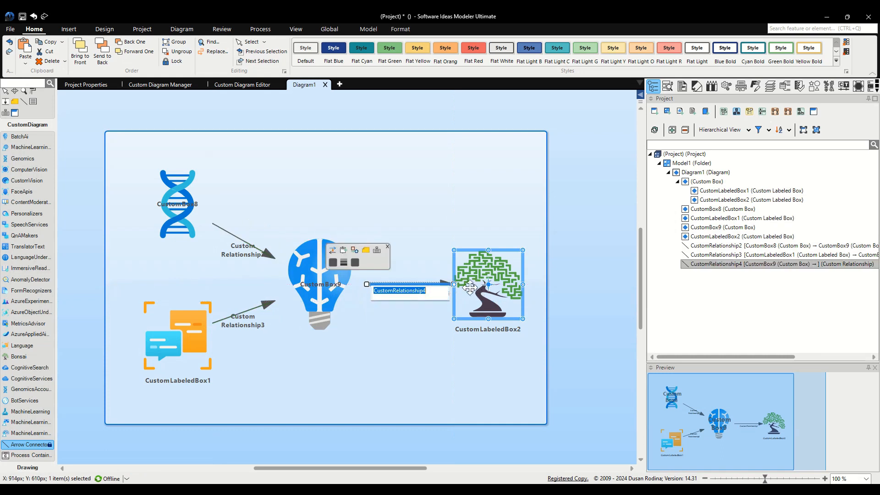
click(5, 91)
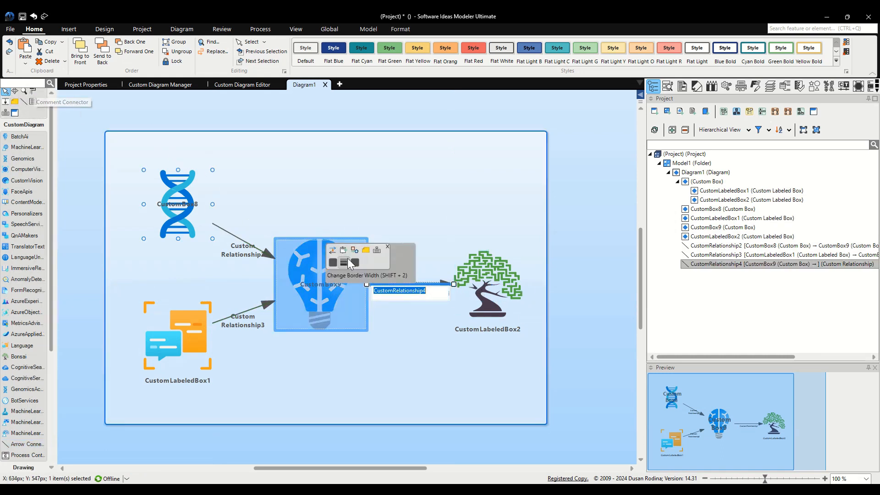
Clear the name labels of all three arrow connectors
double_click(233, 253)
key(Delete)
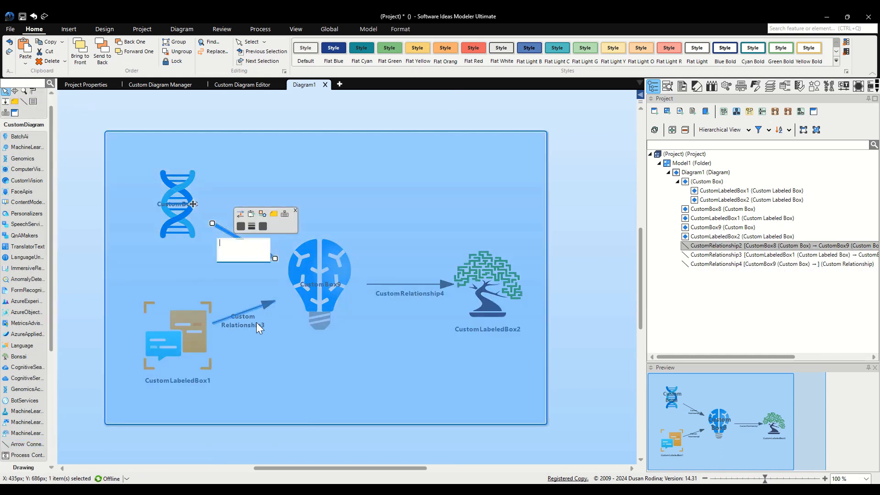
click(247, 325)
double_click(245, 325)
key(Delete)
double_click(421, 295)
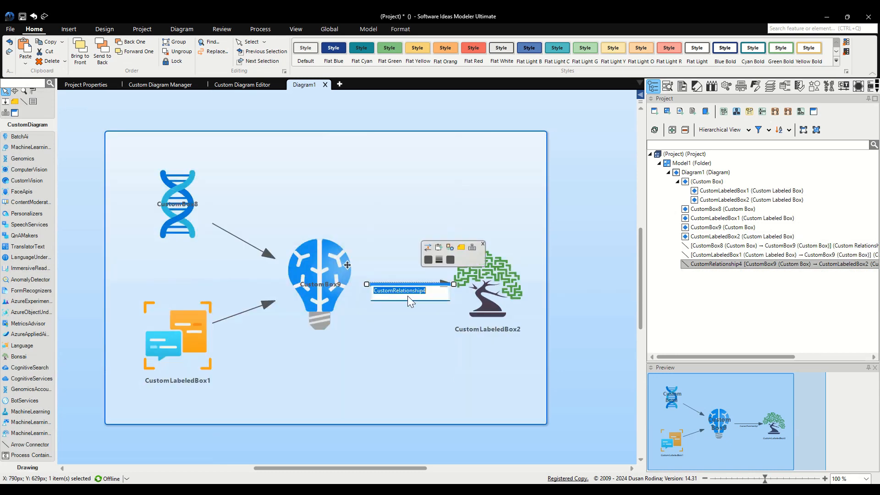
key(Delete)
Clear the name texts on the BatchAi light bulb and the Genomics DNA element
click(333, 286)
double_click(334, 287)
key(Delete)
click(481, 207)
click(577, 219)
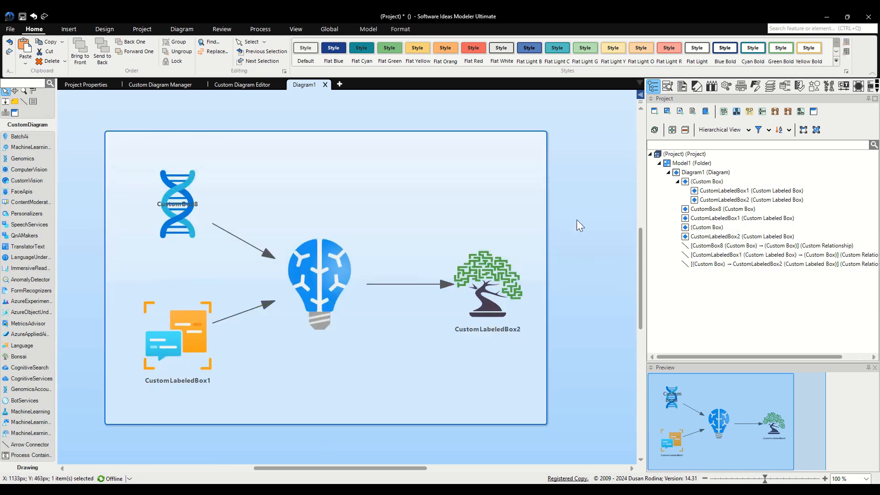
click(178, 204)
double_click(178, 204)
key(Delete)
click(565, 280)
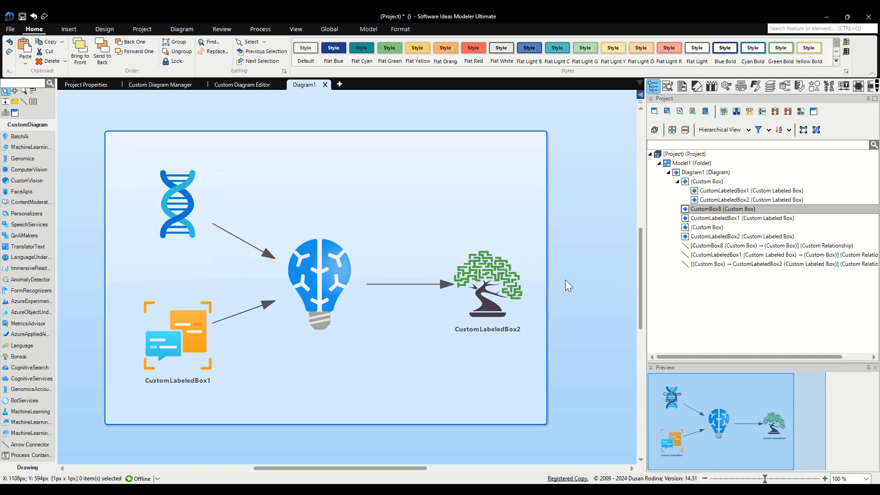